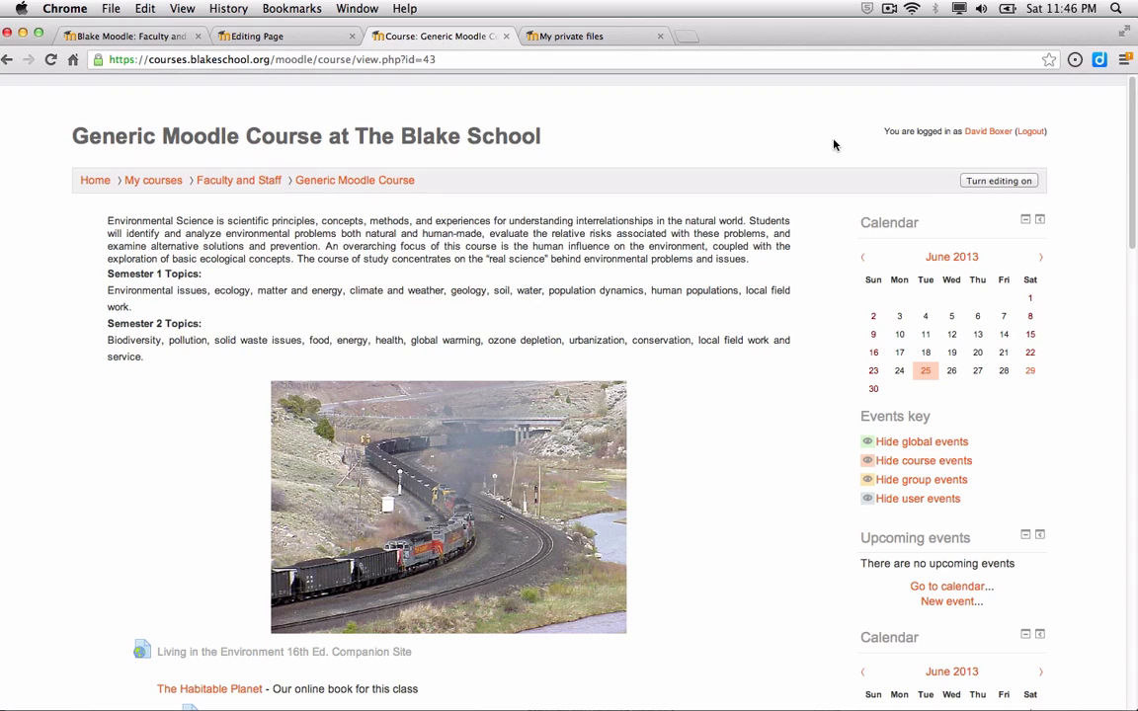
Switch the Generic Moodle Course page into editing mode
click(1008, 186)
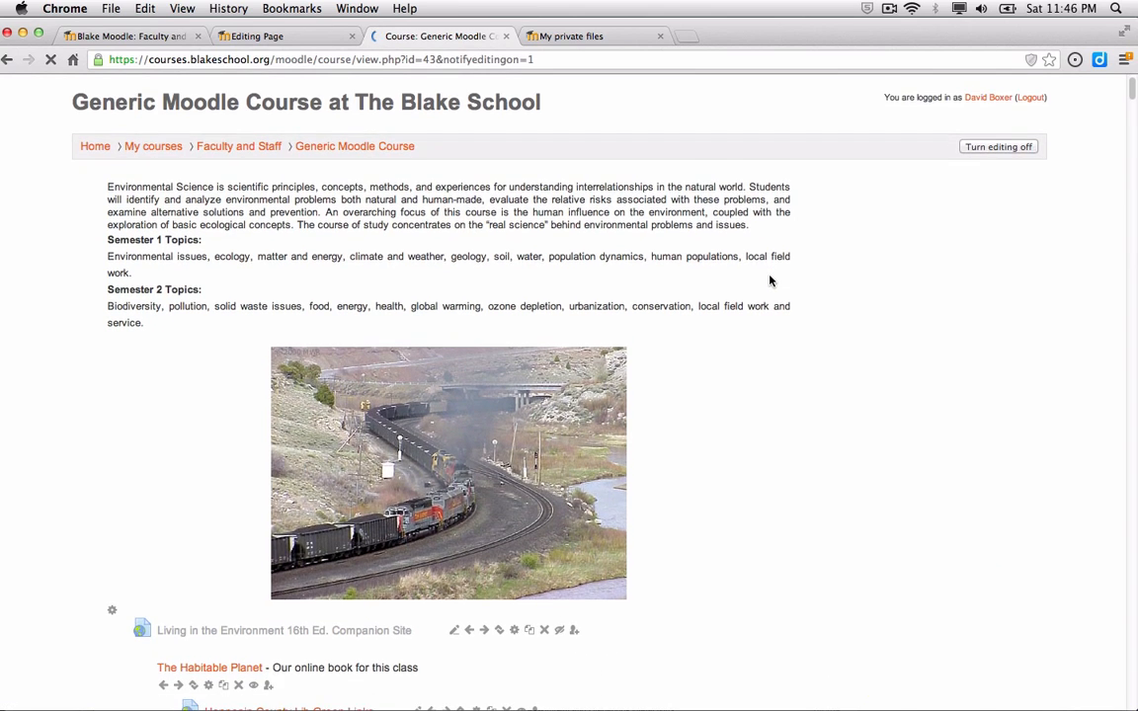
scroll(771, 281, down, 5)
scroll(770, 281, down, 2)
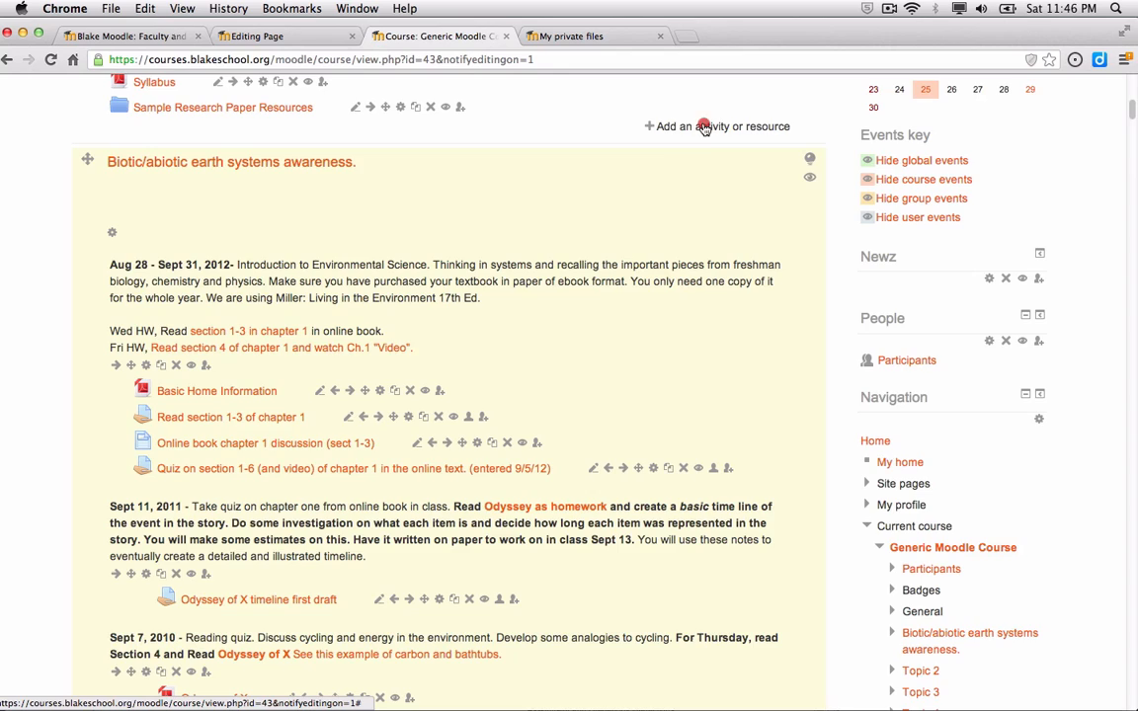
Add a new URL resource to the Biotic/abiotic earth systems section
click(705, 126)
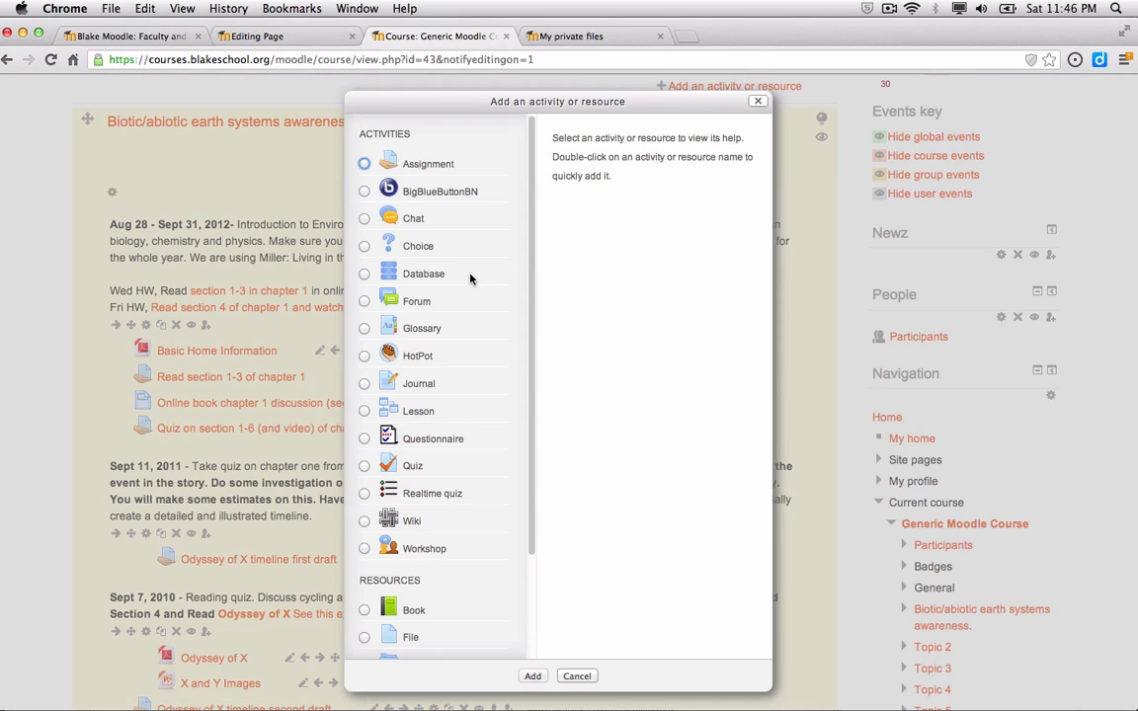
scroll(470, 279, down, 3)
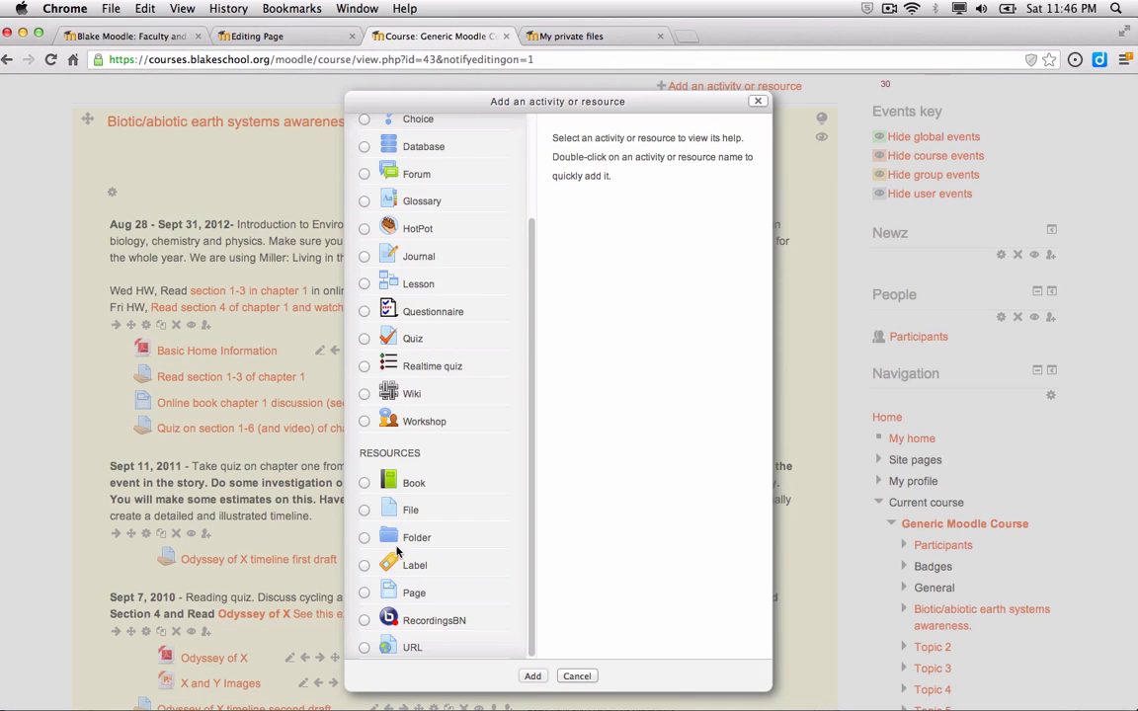
click(413, 646)
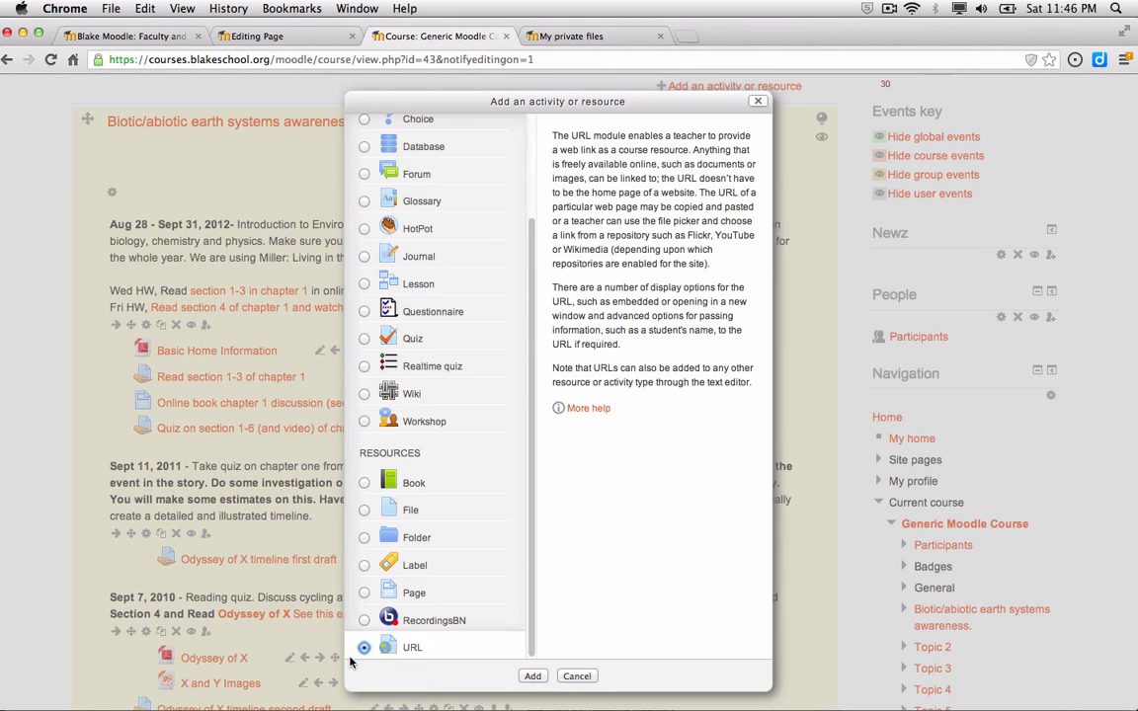
click(533, 676)
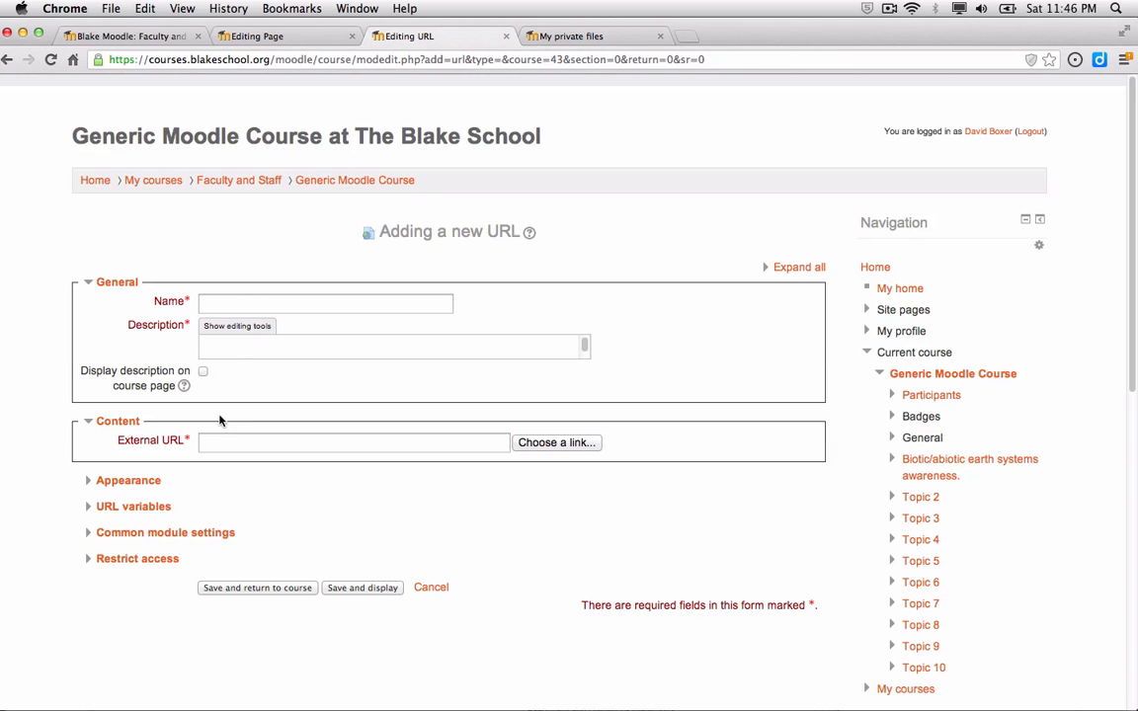
Paste the Google Scholar search link and name it 'Google Scholar Set Articles on Biotic Earth Systems since 2013'
click(216, 438)
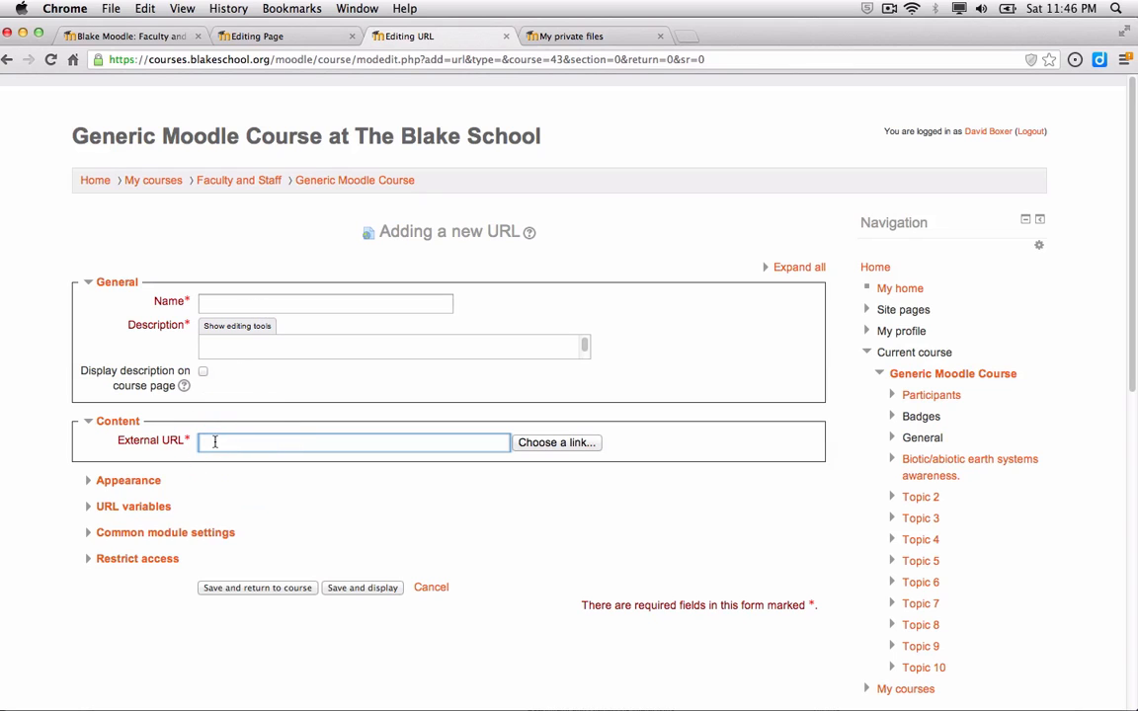
text(http://scholar.google.com/scholar?as_sdt=1,24&q=%22biotic%22+%22earth+system%22&hl=en&as_ylo=2013)
click(248, 303)
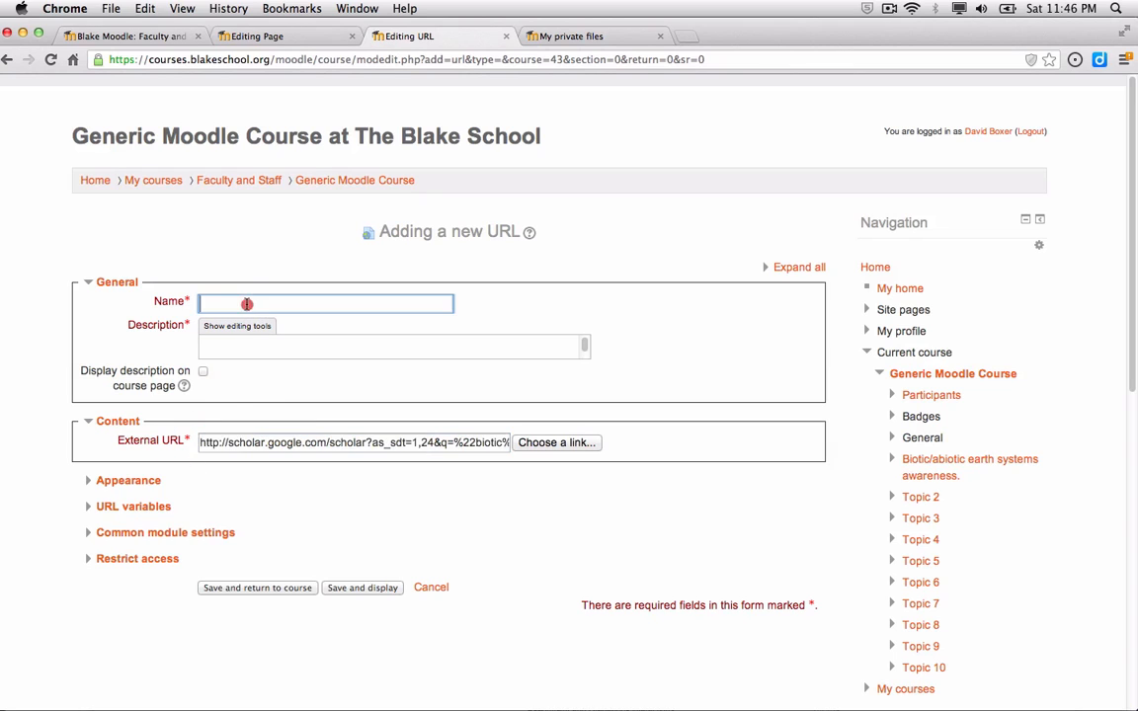
text(Google Schol)
text(ar )
text(Set Articles)
text(on Bioti)
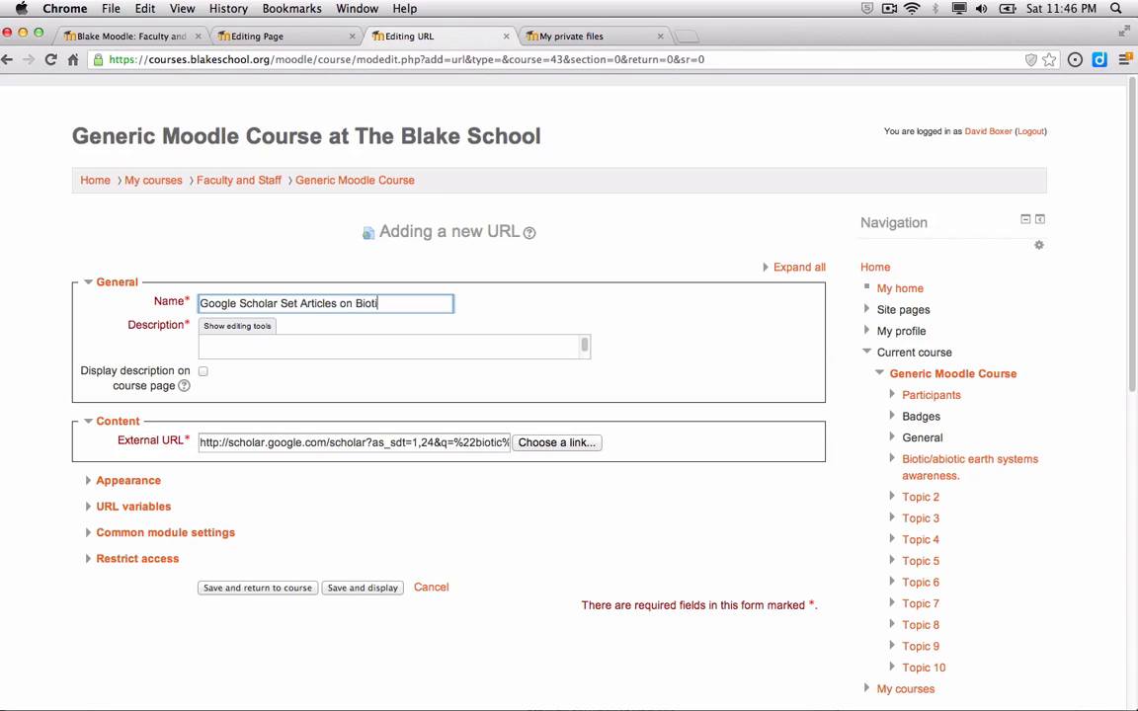
text(c Earth System)
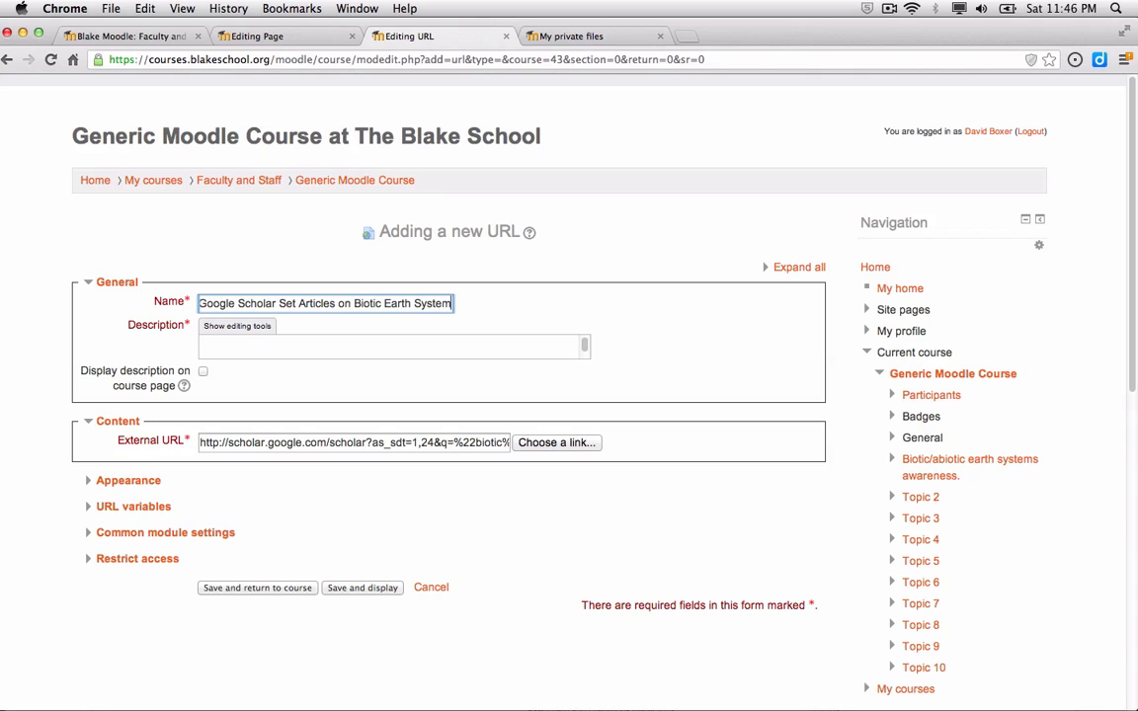
text(s since 20)
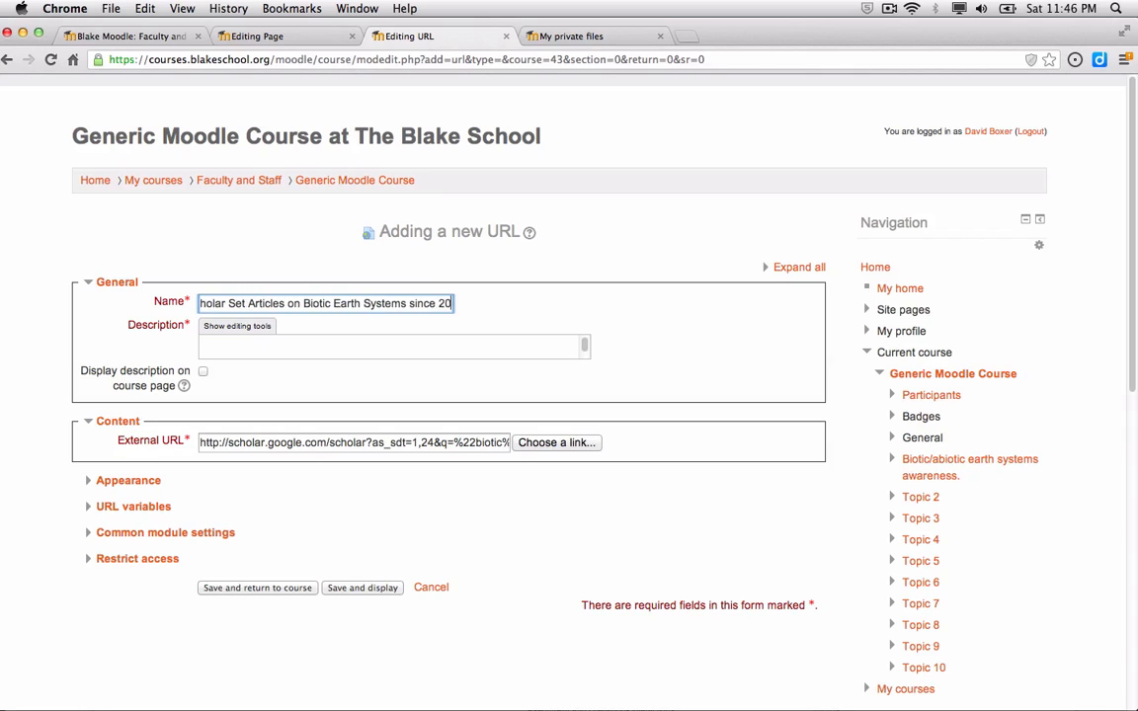
text(13)
key(Tab)
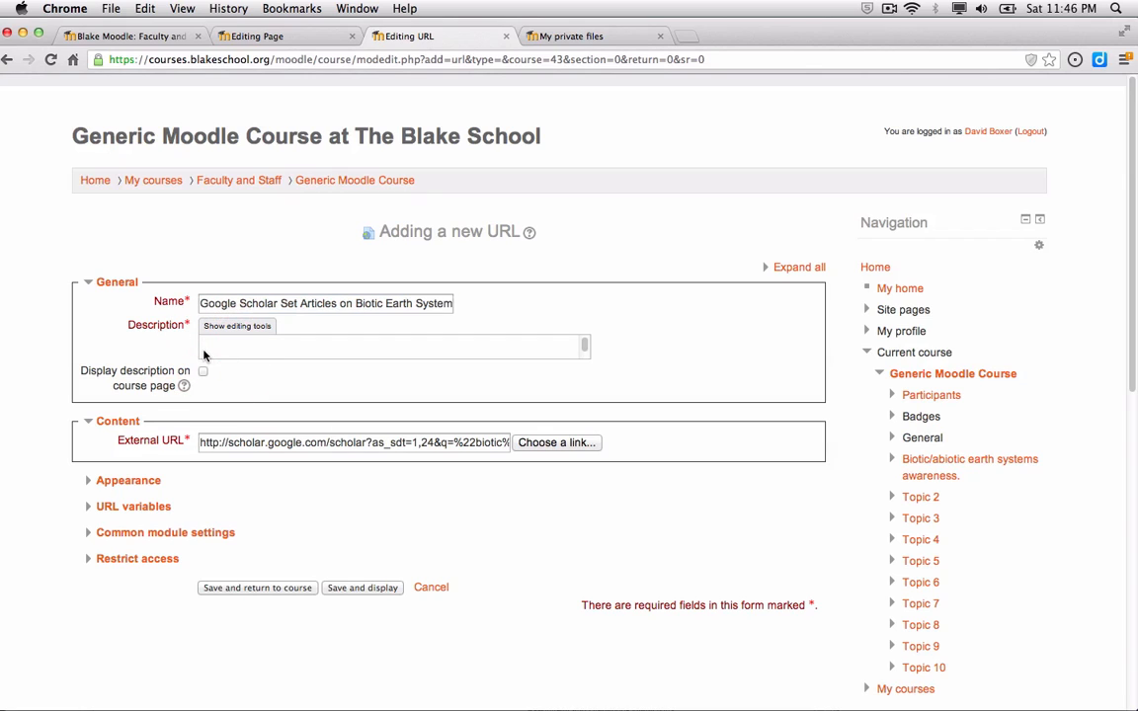
text(A list of c)
text(references)
text(or)
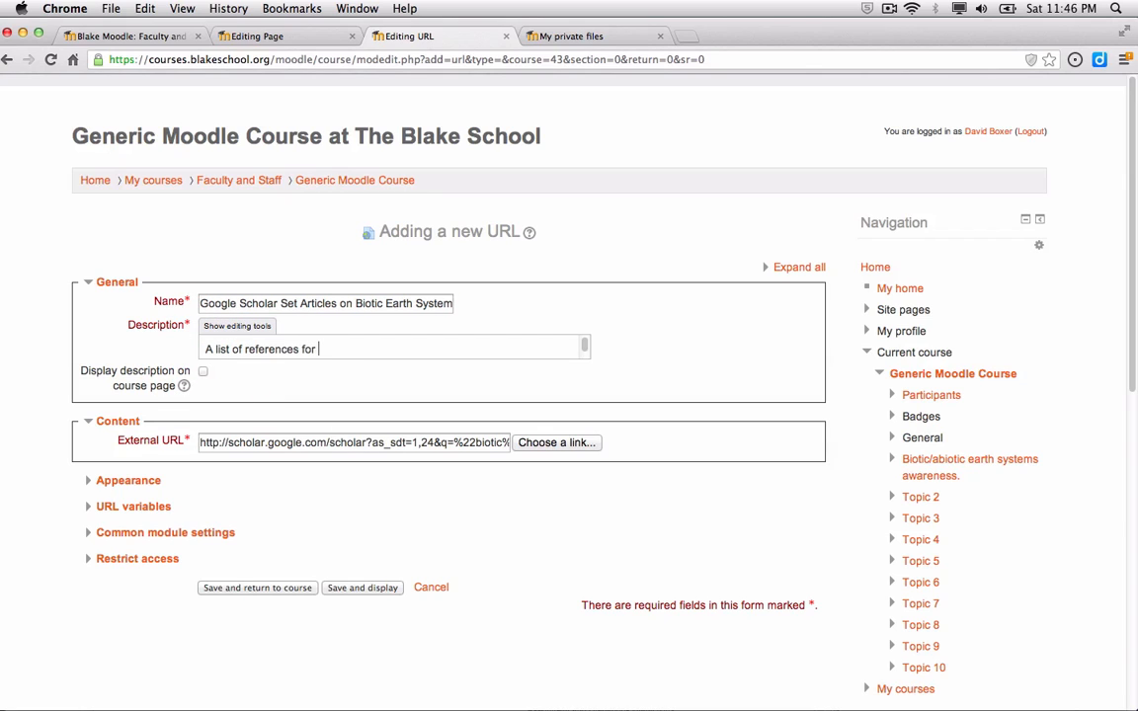
Enter the description 'A list of references on biotic earth systems.'
key(BackSpace)
key(BackSpace)
key(BackSpace)
text(on bio)
text(tic earch)
key(BackSpace)
key(BackSpace)
text(th systems)
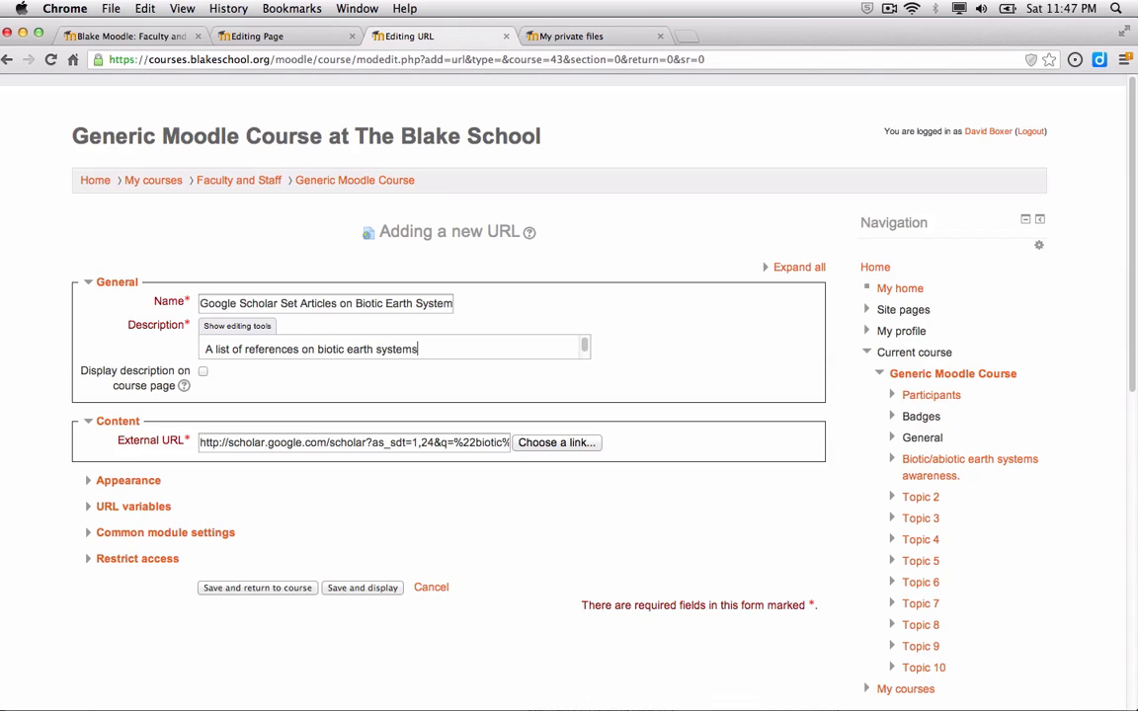
text(.)
Save the URL and return to the course page showing the new link
click(269, 592)
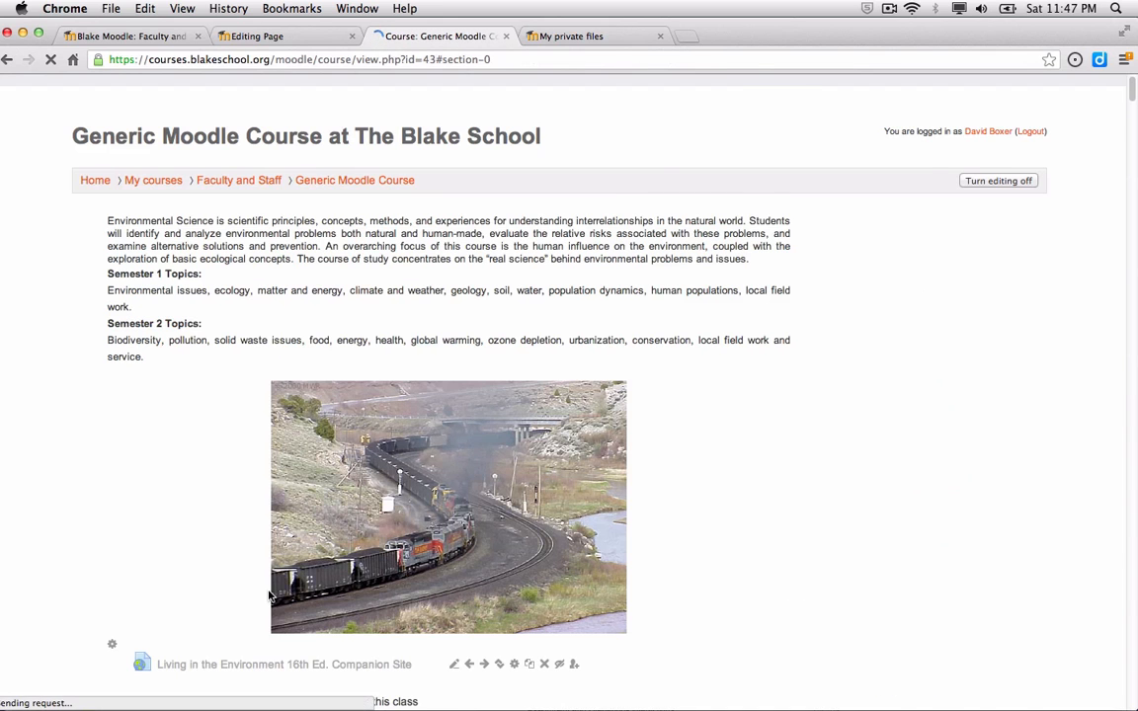
key(super+Tab)
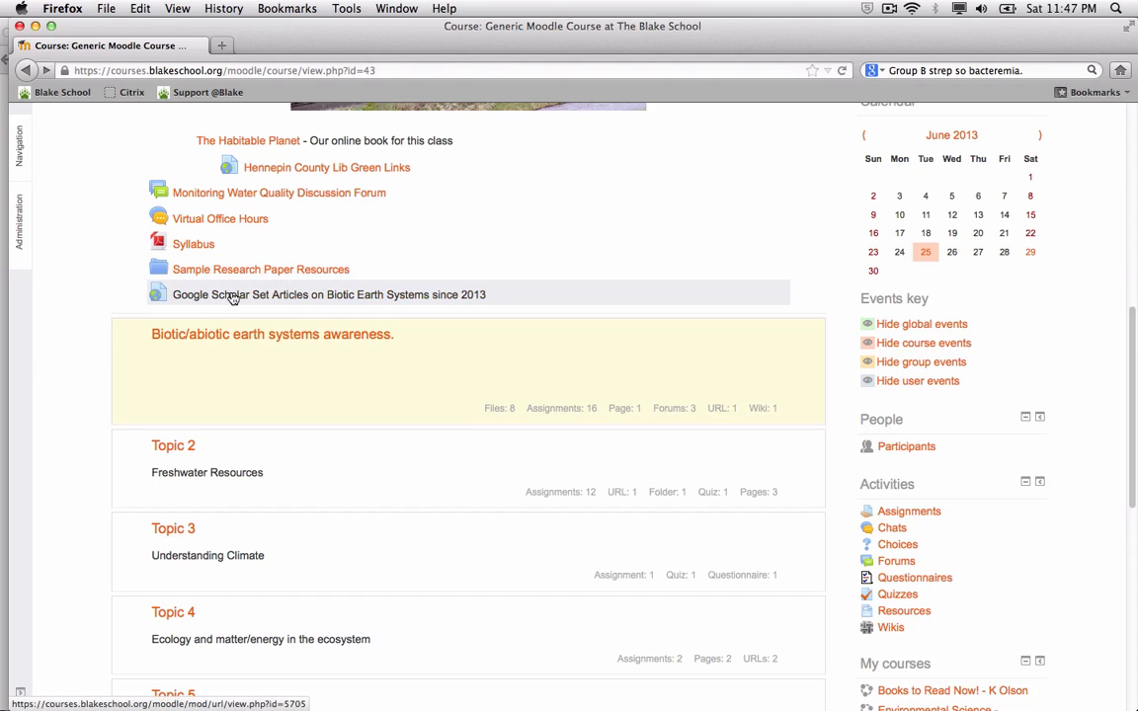
Follow the new Google Scholar link to check it loads the article results
click(299, 299)
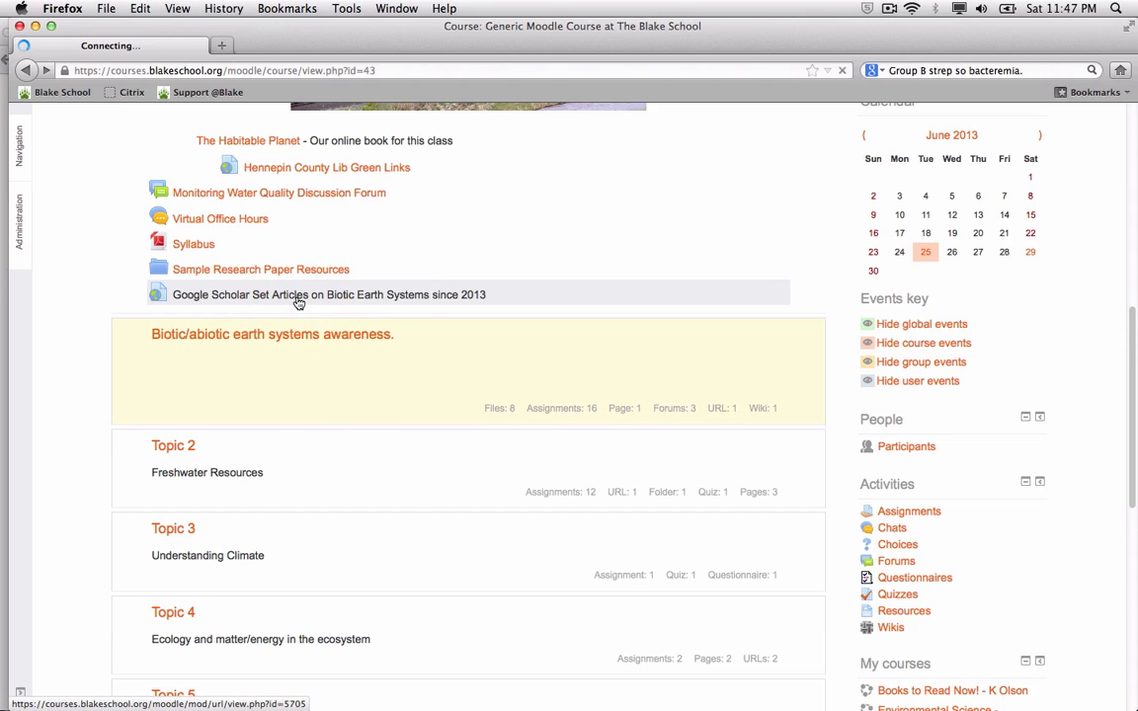